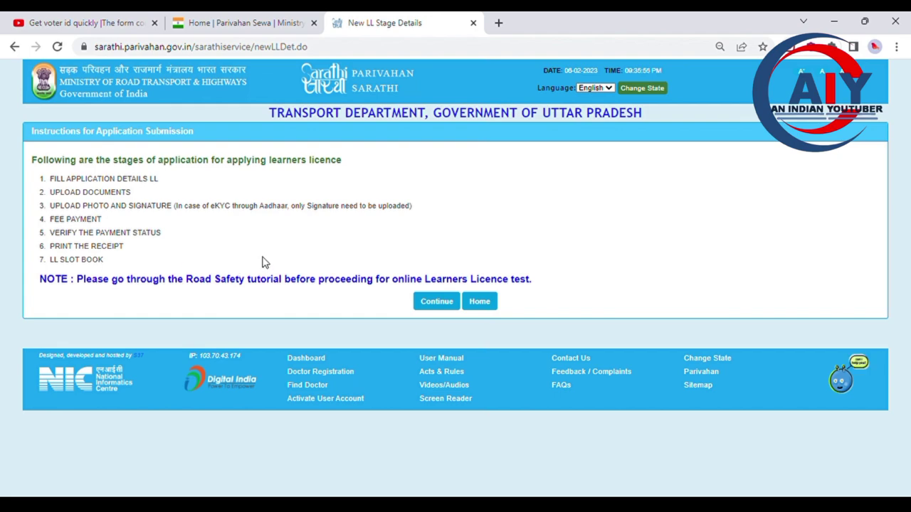
Pass the stages overview and submit a new learner's licence request as a first-time, General-category applicant
left_click(431, 301)
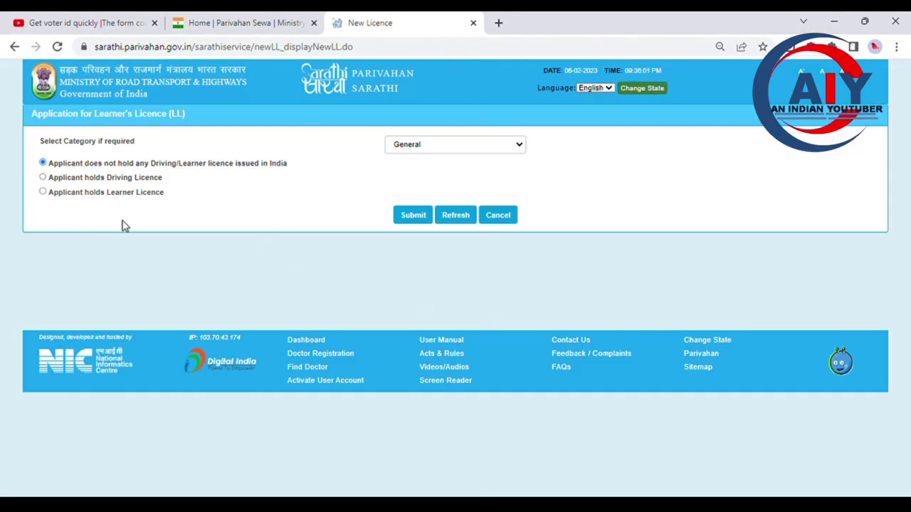
left_click(412, 215)
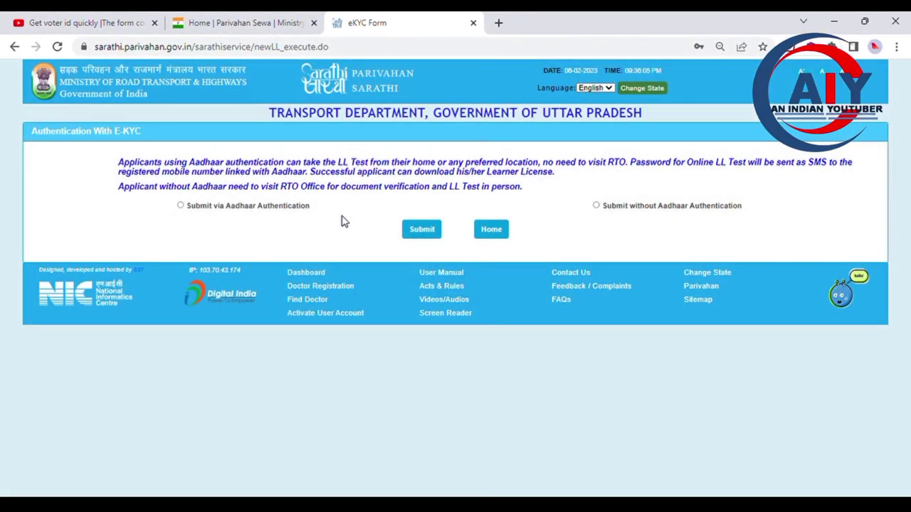
Choose 'Submit via Aadhaar Authentication' and acknowledge the mobile number alert
left_click(180, 206)
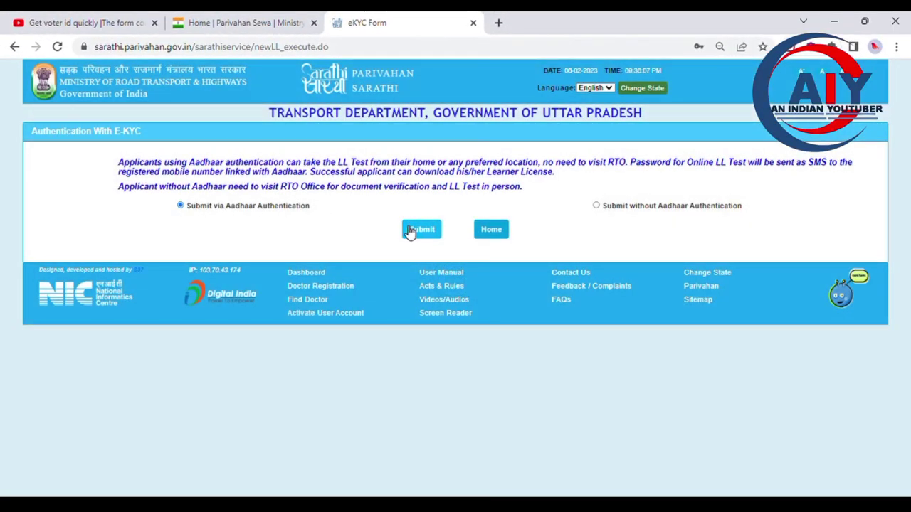
left_click(420, 230)
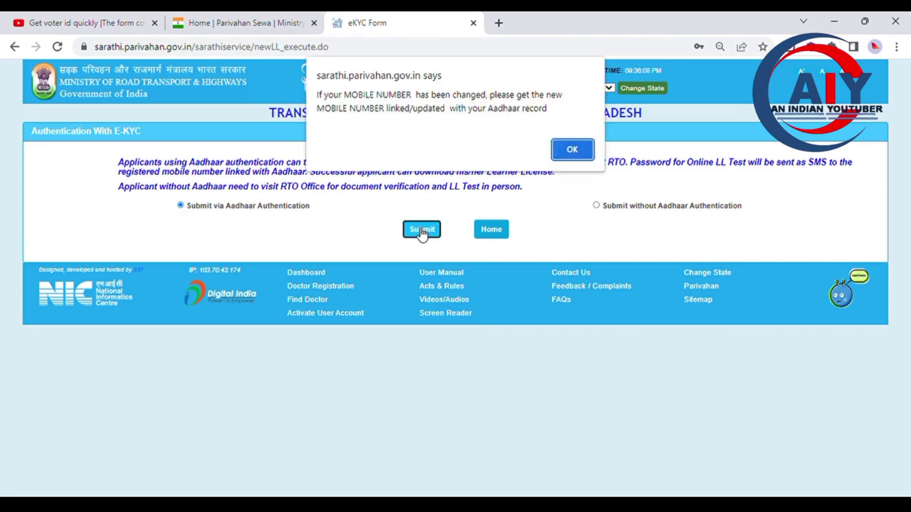
left_click(571, 150)
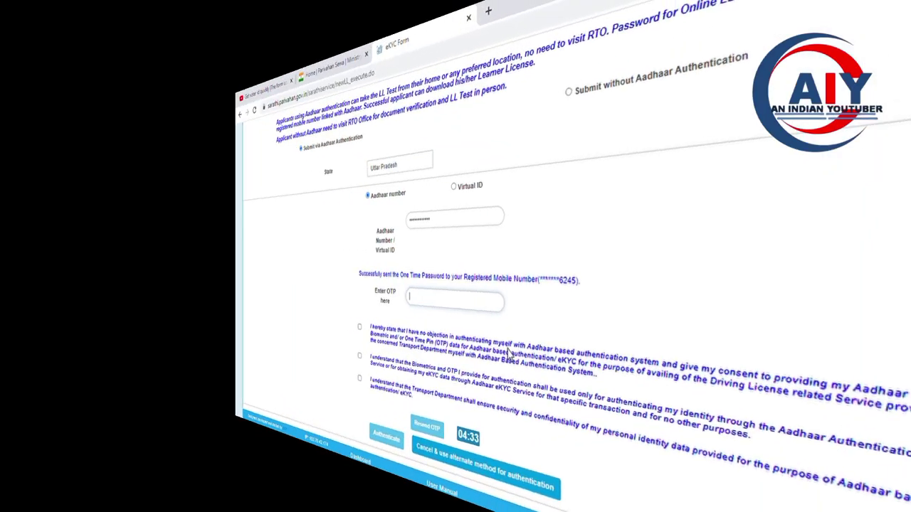
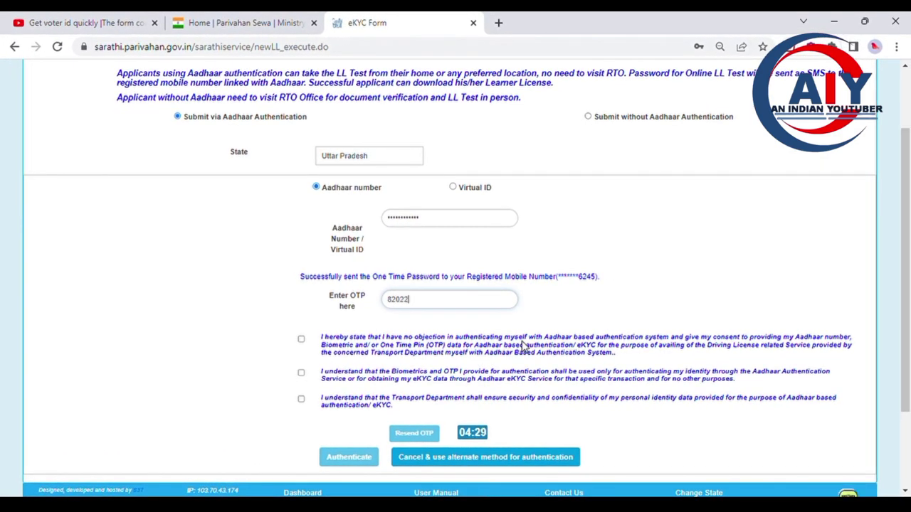
Enter the received OTP, accept the consent declarations, and authenticate to fetch the applicant's details
left_click(301, 341)
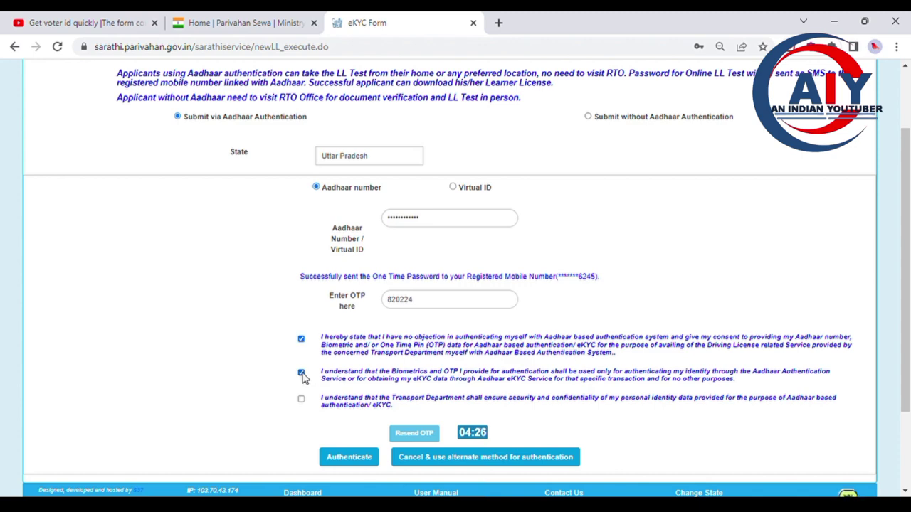
left_click(301, 399)
scroll(447, 391, "down", 1)
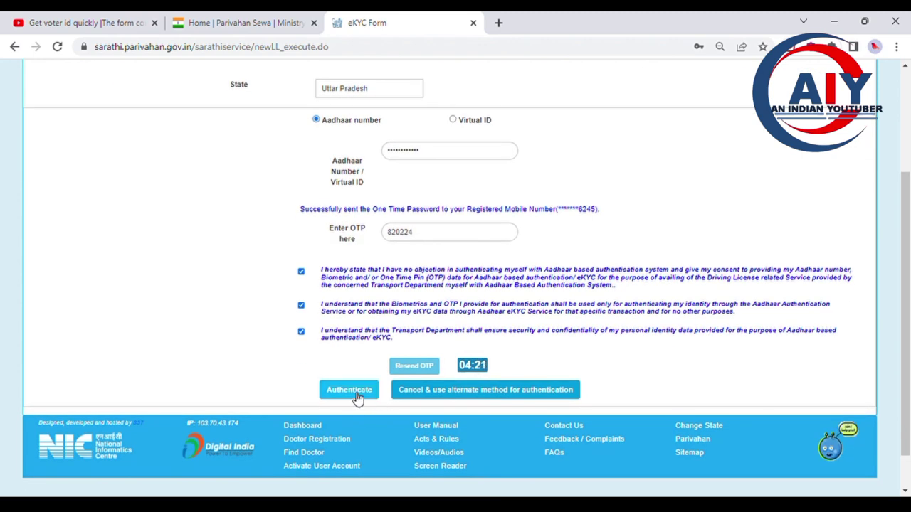
left_click(357, 396)
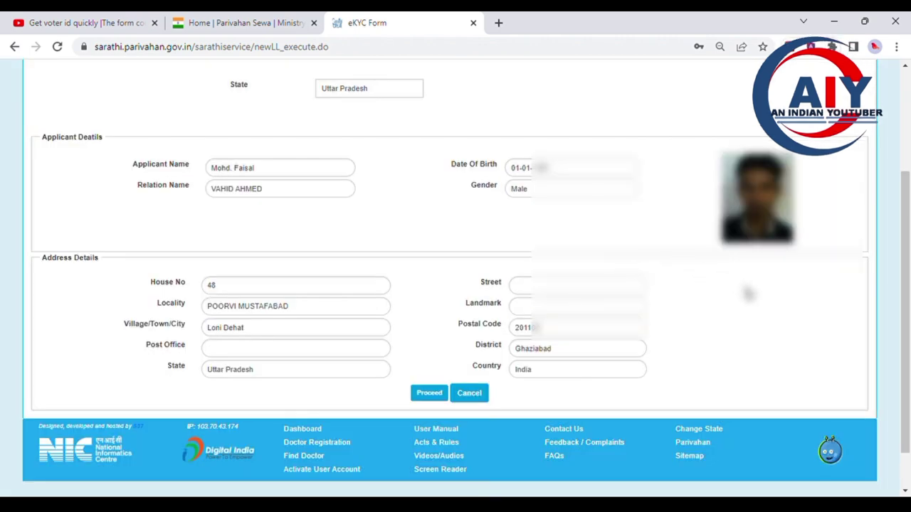
Scroll through the fetched Applicant and Address Details to review them
scroll(737, 292, "down", 1)
scroll(733, 292, "up", 3)
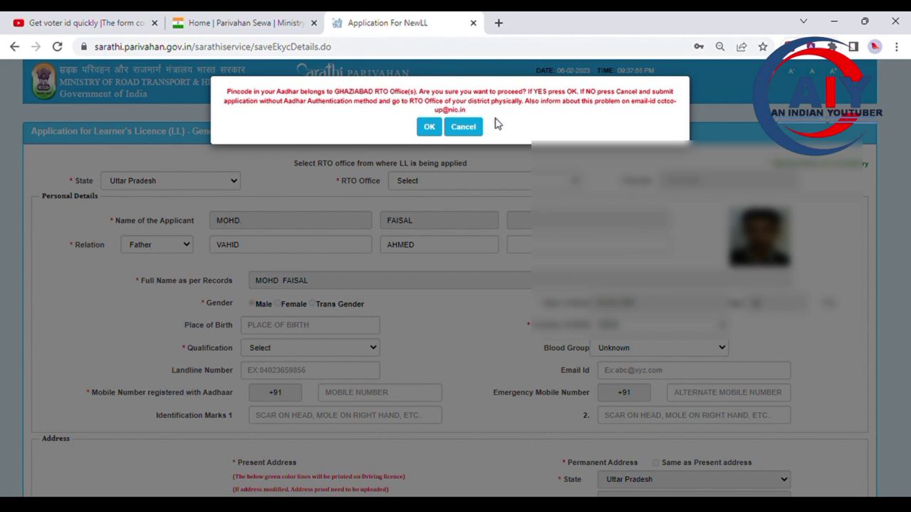
Accept GHAZIABAD as the RTO office and begin filling in the place of birth
left_click(436, 133)
left_click(430, 128)
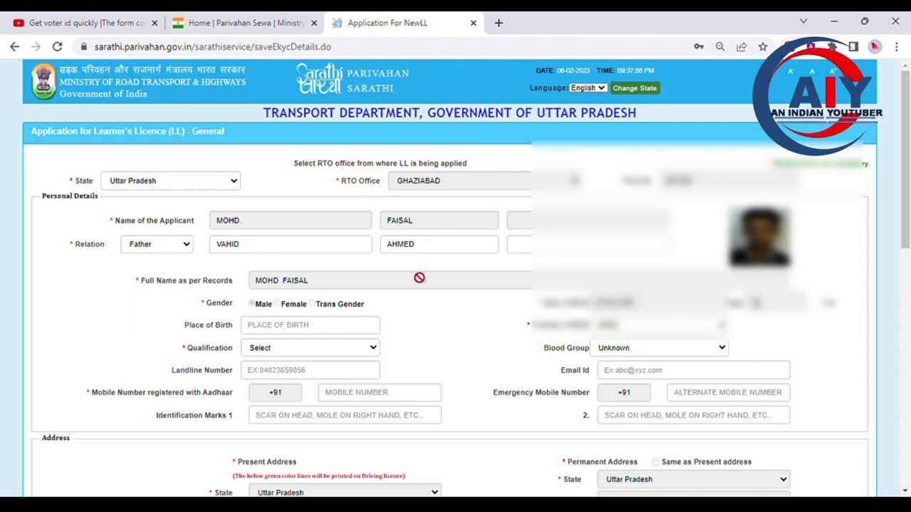
left_click(355, 331)
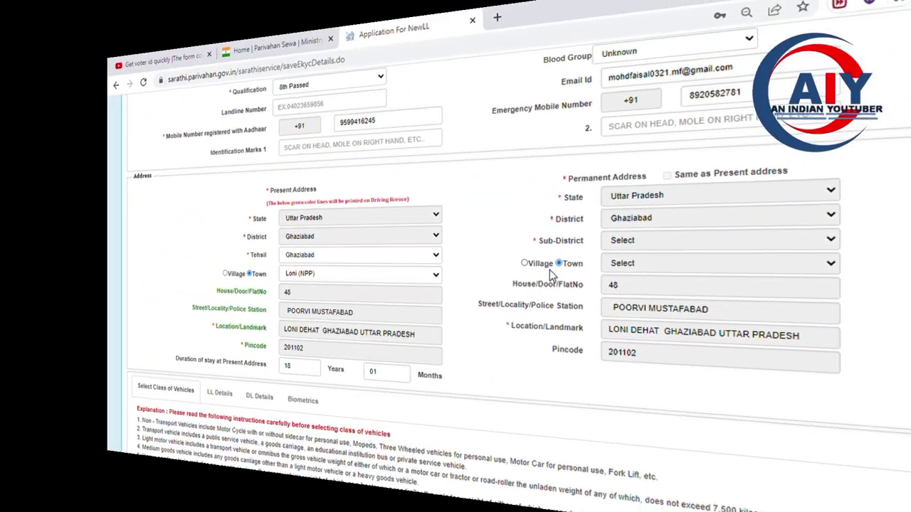
Move MCWOG and LIGHT MOTOR VEHICLE (LMV) into the Selected Covs list
scroll(552, 270, "down", 4)
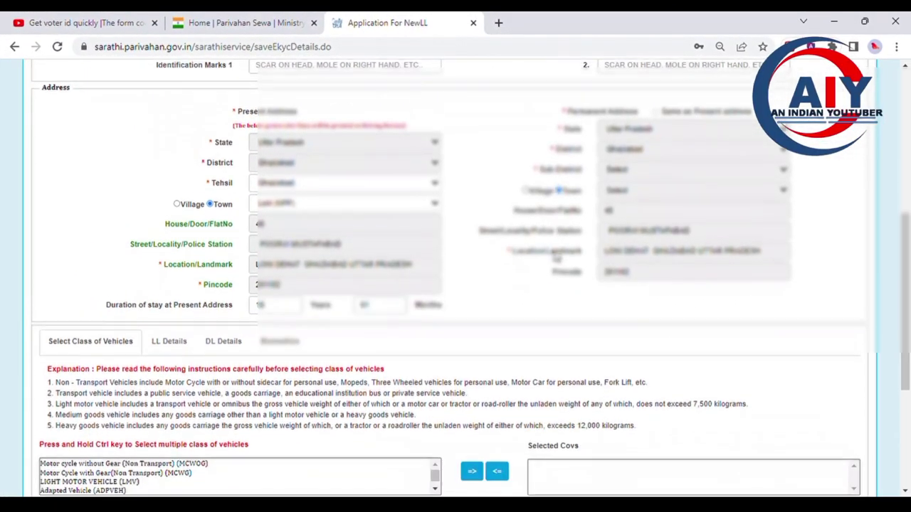
scroll(556, 256, "down", 2)
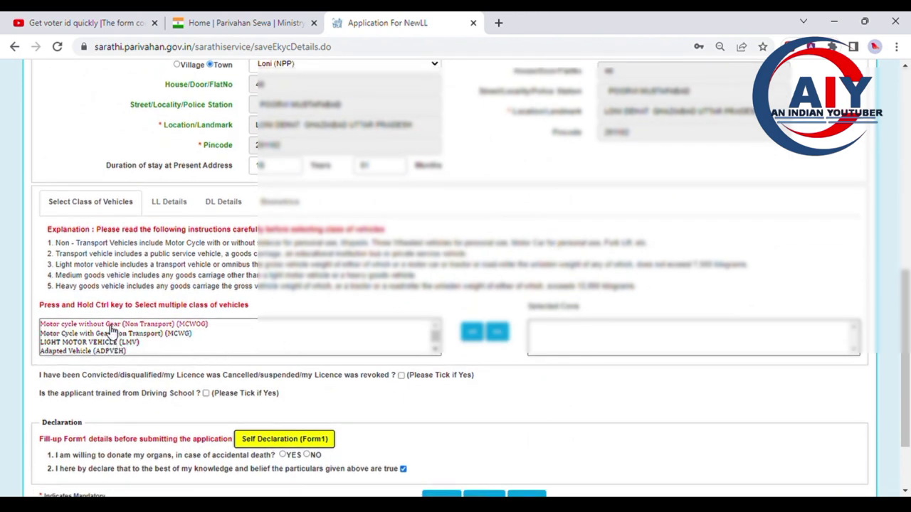
left_click(112, 327)
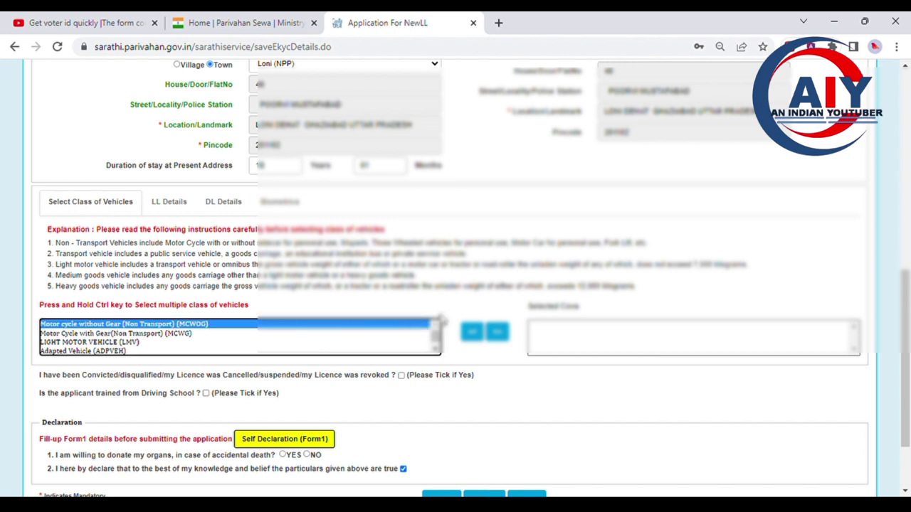
left_click(472, 333)
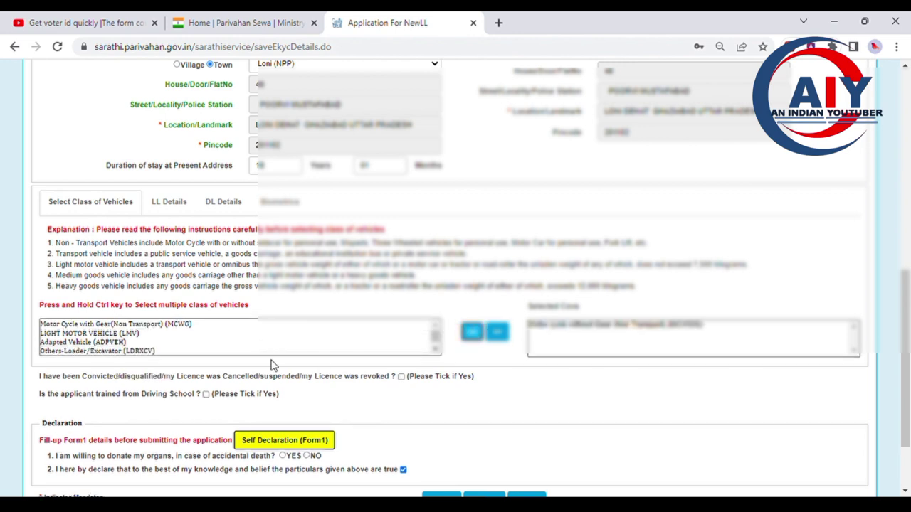
left_click(125, 334)
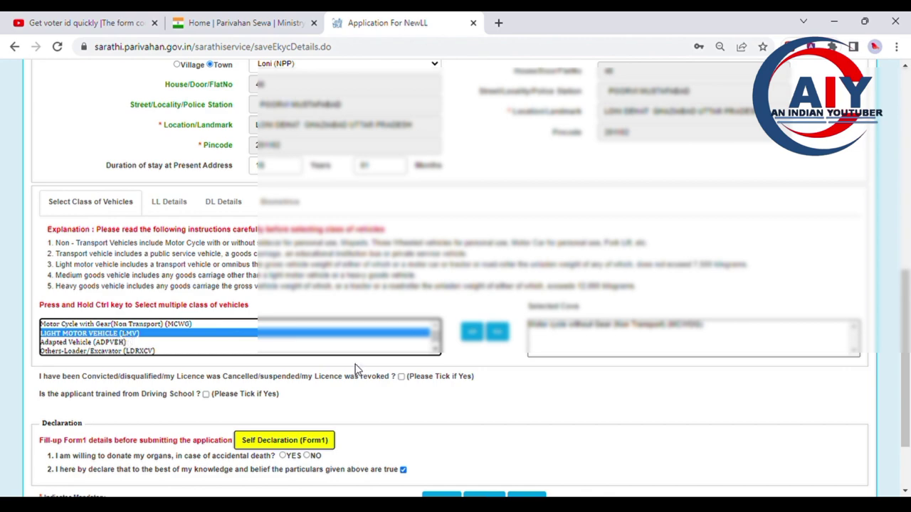
left_click(473, 333)
scroll(472, 334, "down", 1)
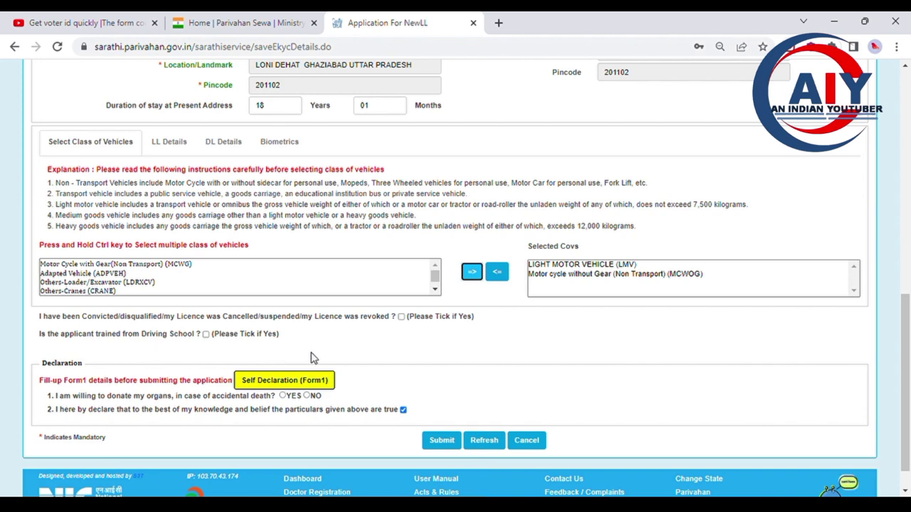
scroll(455, 155, "up", 4)
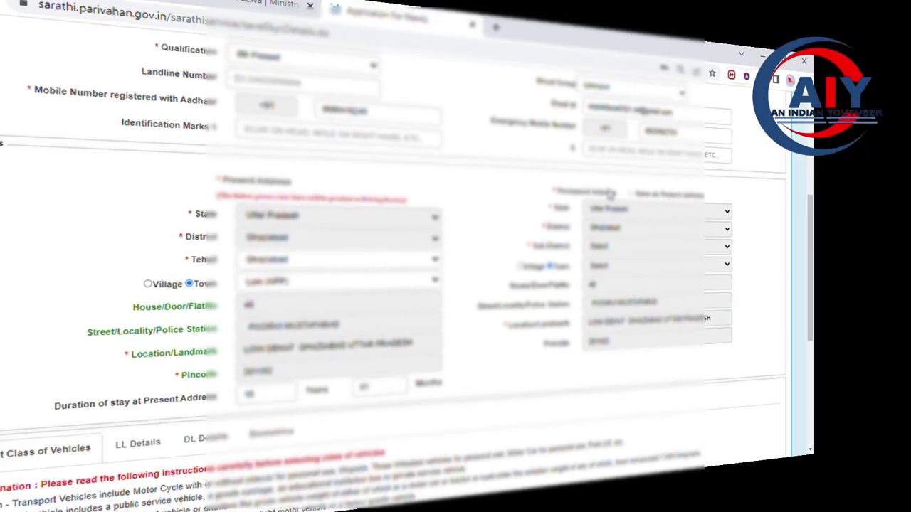
Scroll down to the Select Class of Vehicles and Declaration sections of the form
scroll(548, 242, "down", 3)
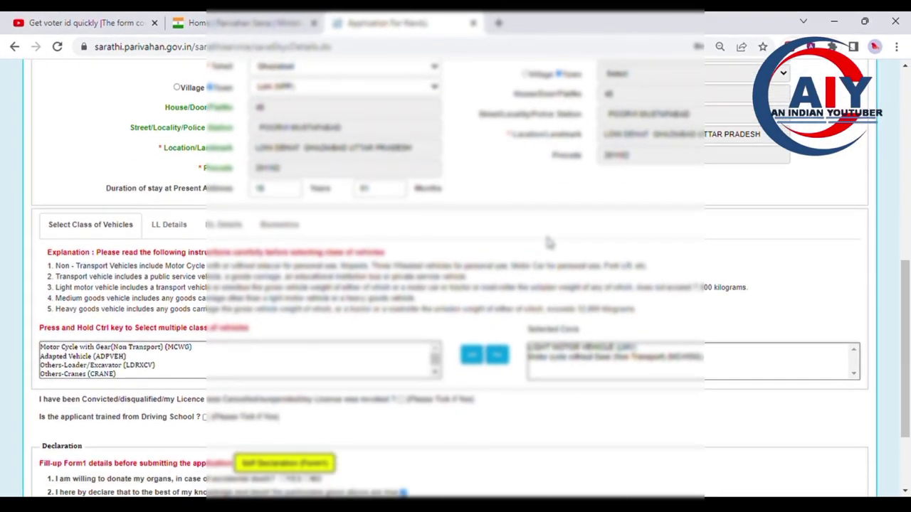
scroll(548, 242, "down", 3)
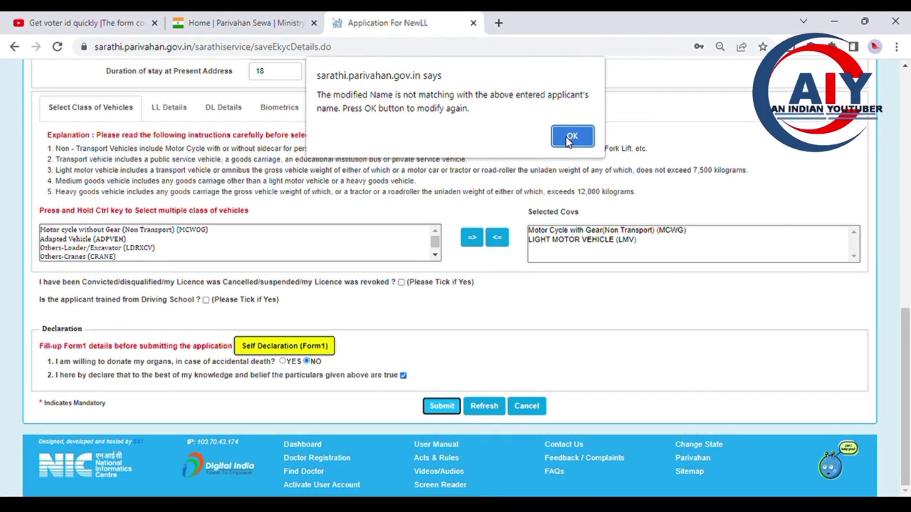
Dismiss the name-mismatch alert, confirm the mobile number, and acknowledge the physical fitness reminder
left_click(570, 136)
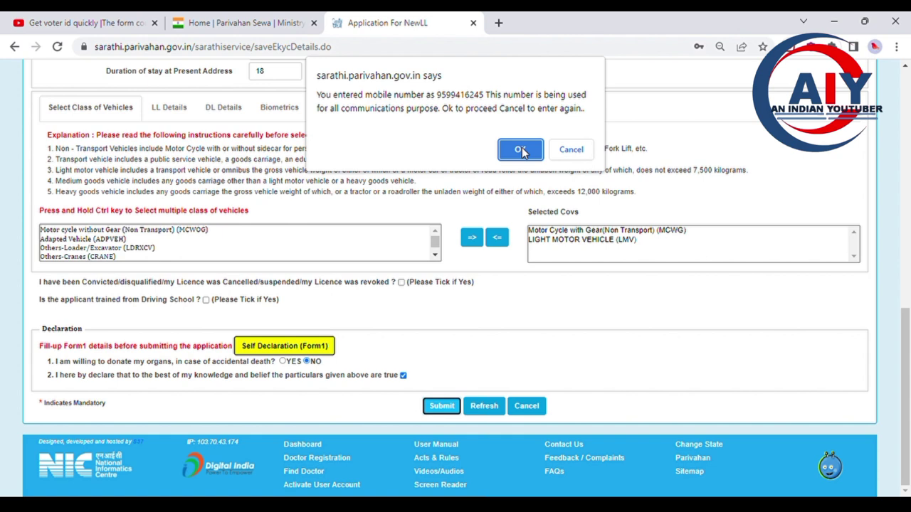
left_click(520, 150)
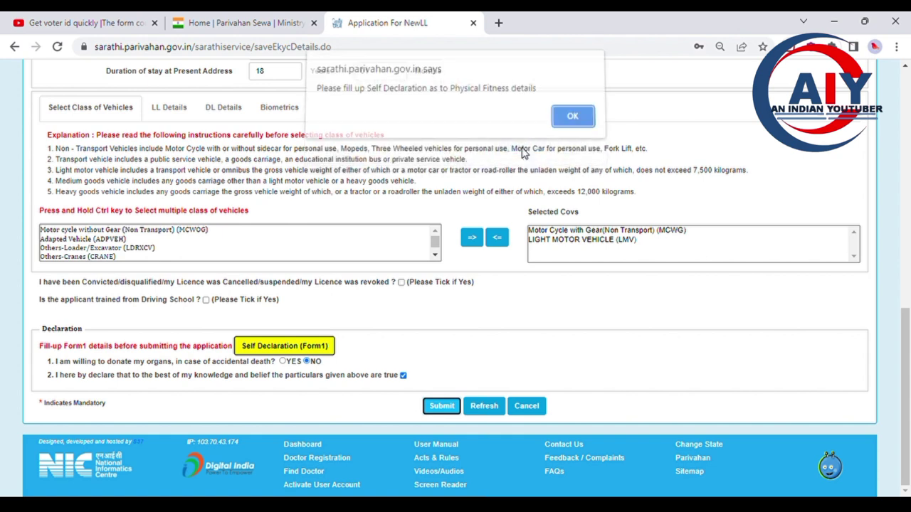
left_click(571, 125)
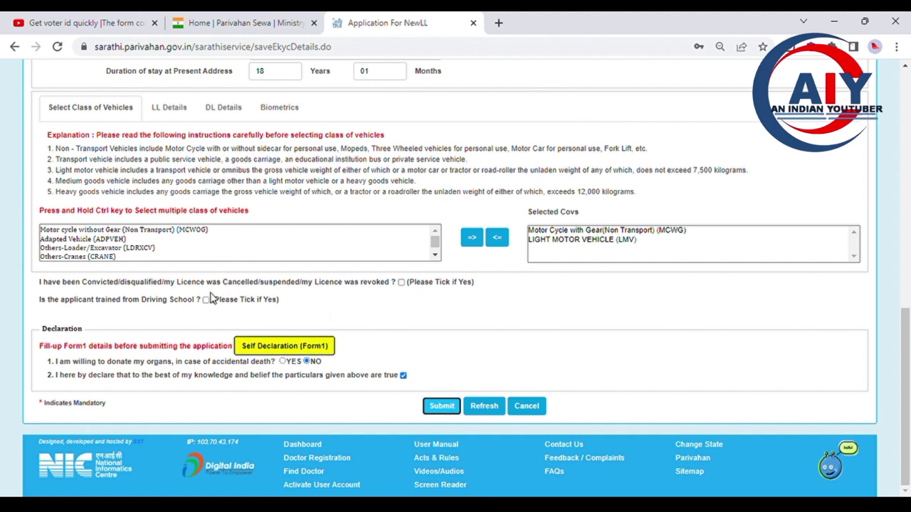
Open the Form1 self declaration, resubmit the application, and dismiss the name-mismatch alert
left_click(284, 346)
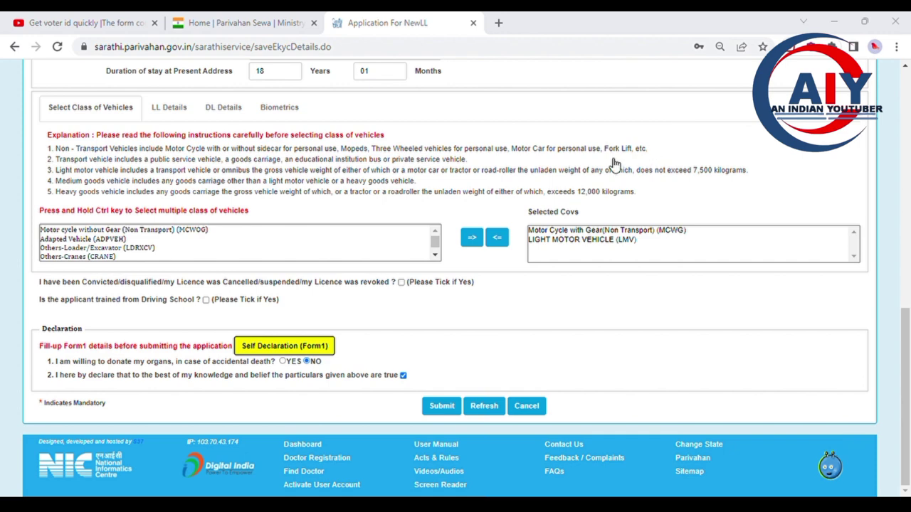
left_click(441, 405)
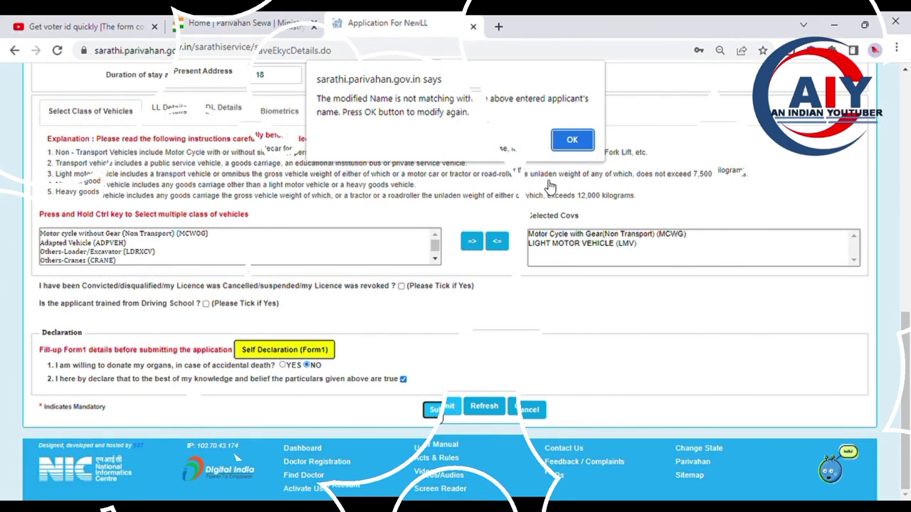
left_click(570, 140)
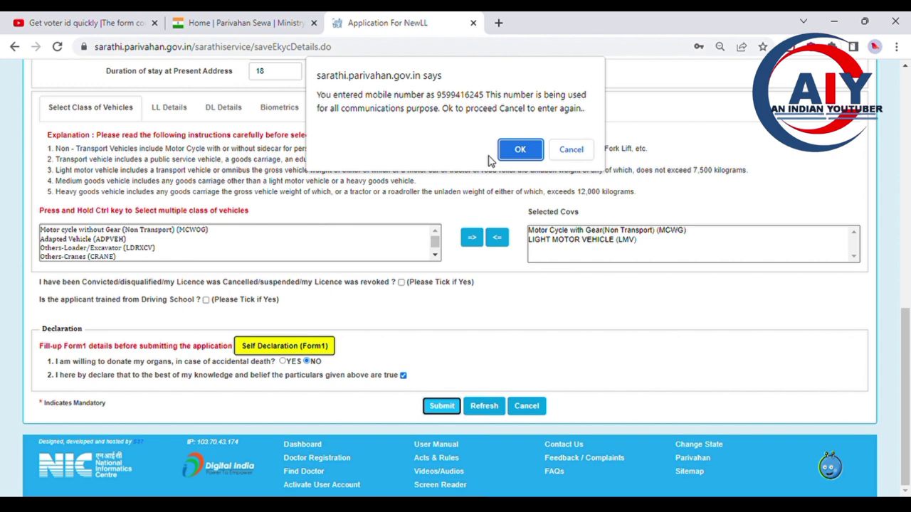
Confirm the communications mobile number and scroll back up to review the form
left_click(519, 150)
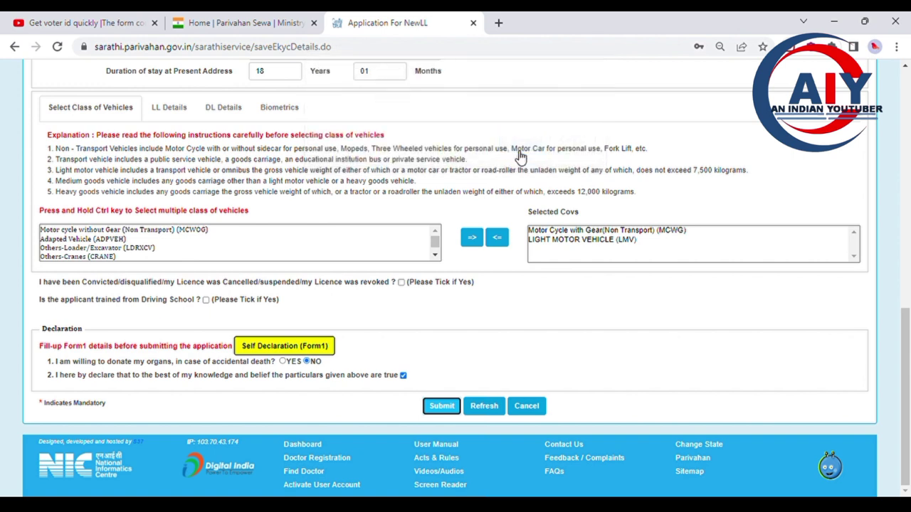
scroll(427, 285, "up", 4)
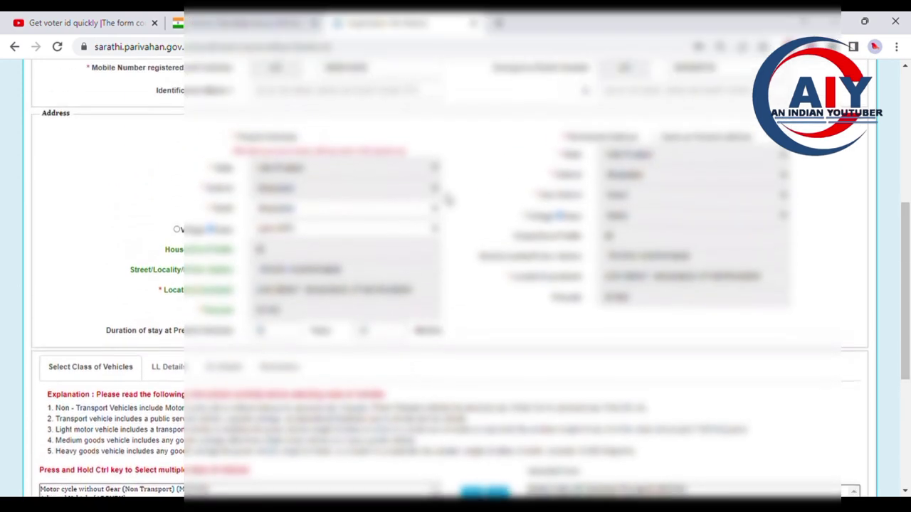
scroll(447, 199, "up", 2)
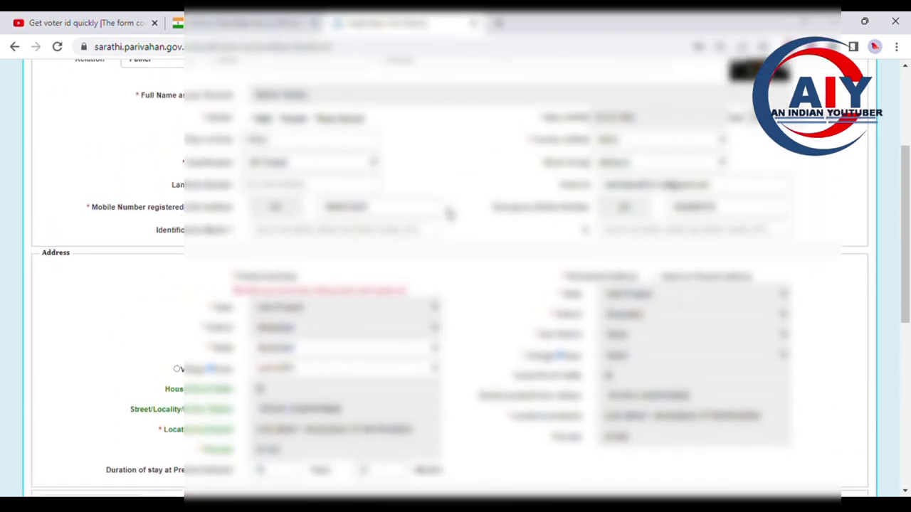
scroll(448, 207, "up", 1)
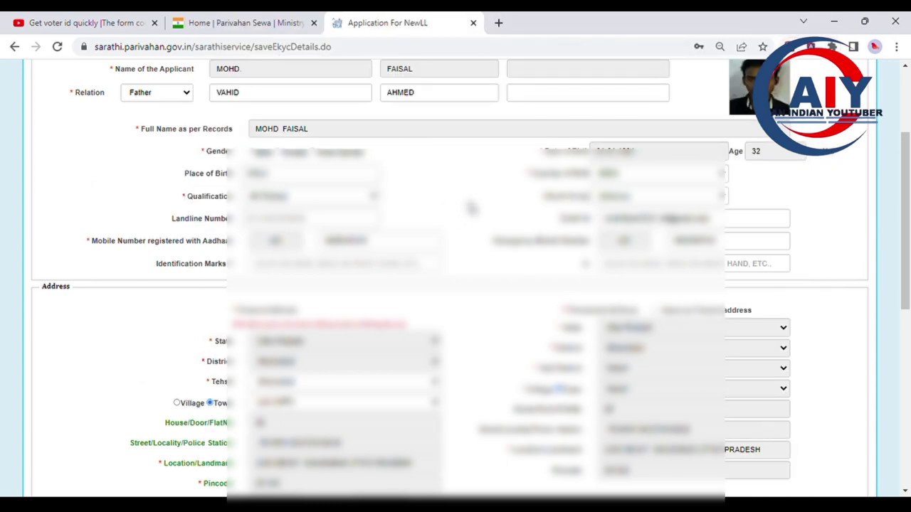
scroll(450, 214, "up", 3)
scroll(475, 207, "up", 1)
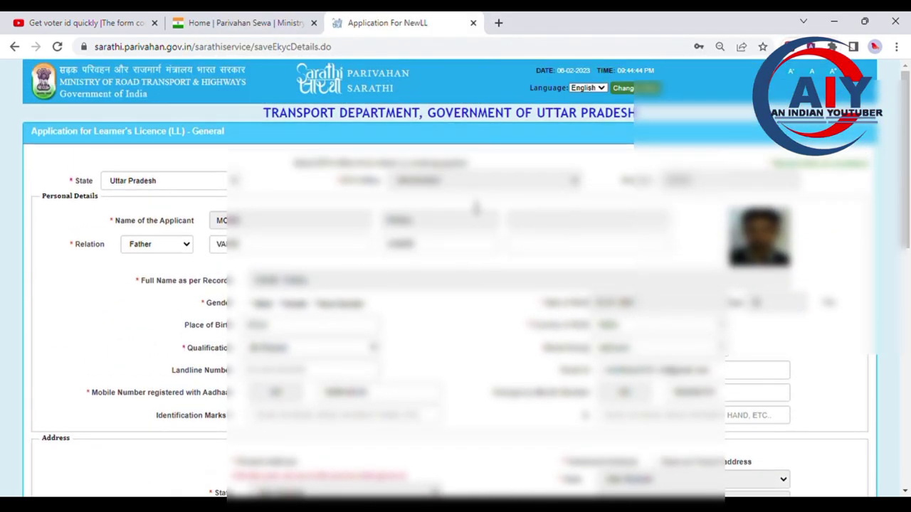
Review the rest of the form and answer NO to organ donation
scroll(470, 207, "down", 4)
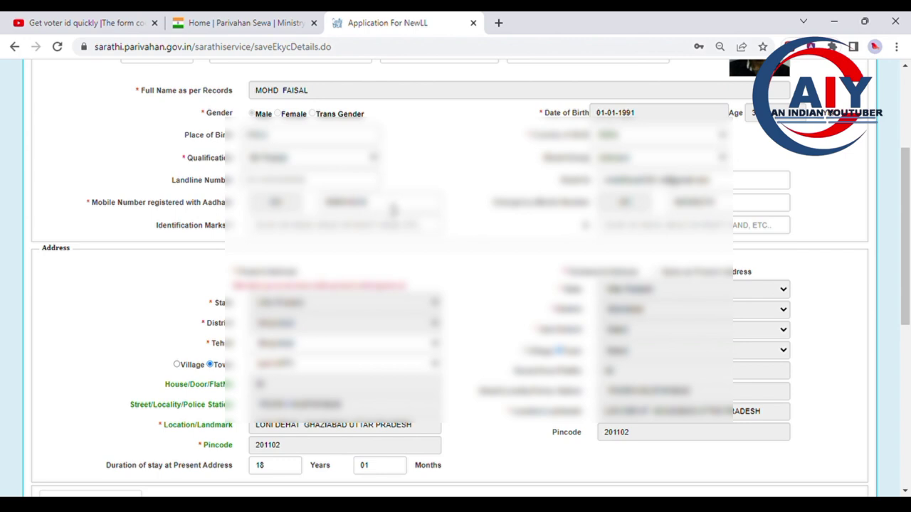
scroll(458, 255, "down", 5)
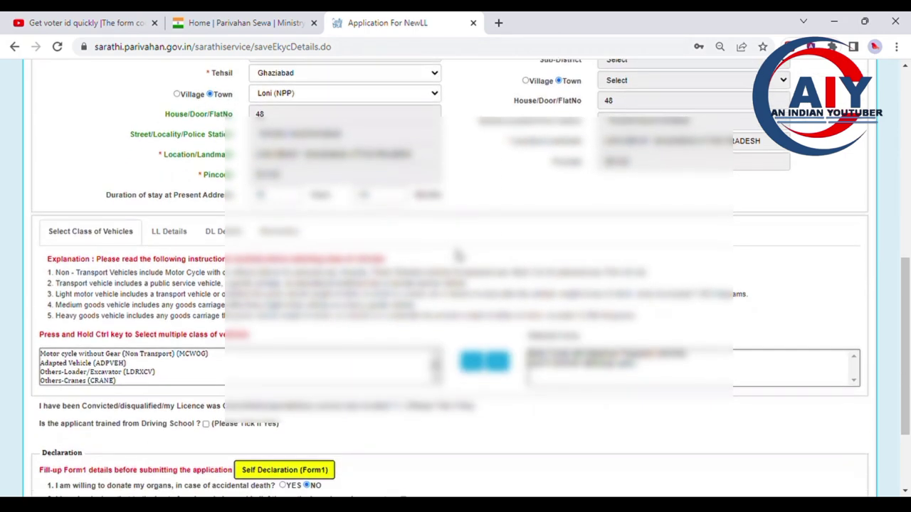
scroll(458, 255, "up", 2)
scroll(459, 257, "up", 1)
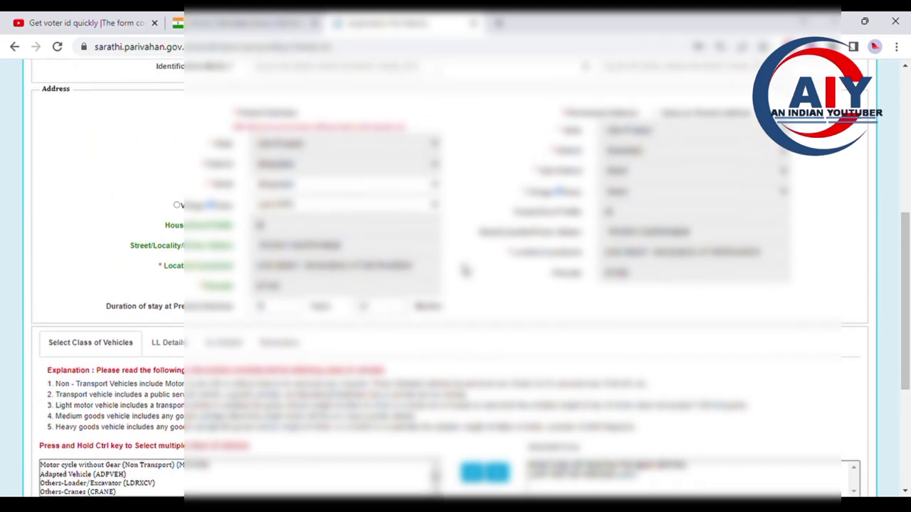
scroll(466, 270, "down", 2)
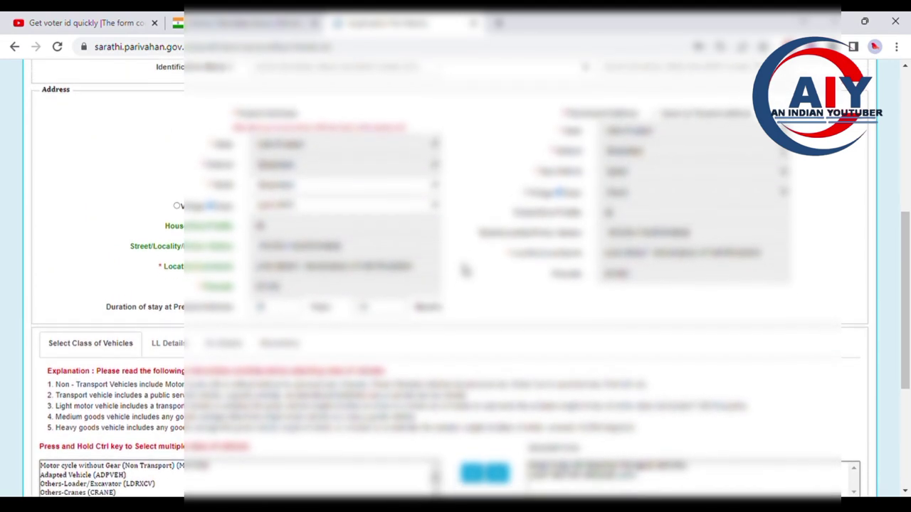
scroll(464, 270, "down", 1)
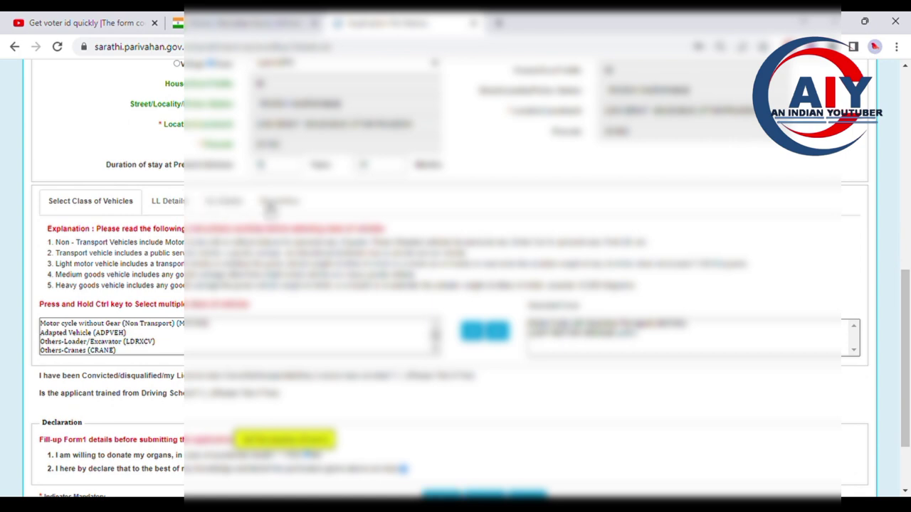
scroll(388, 207, "down", 2)
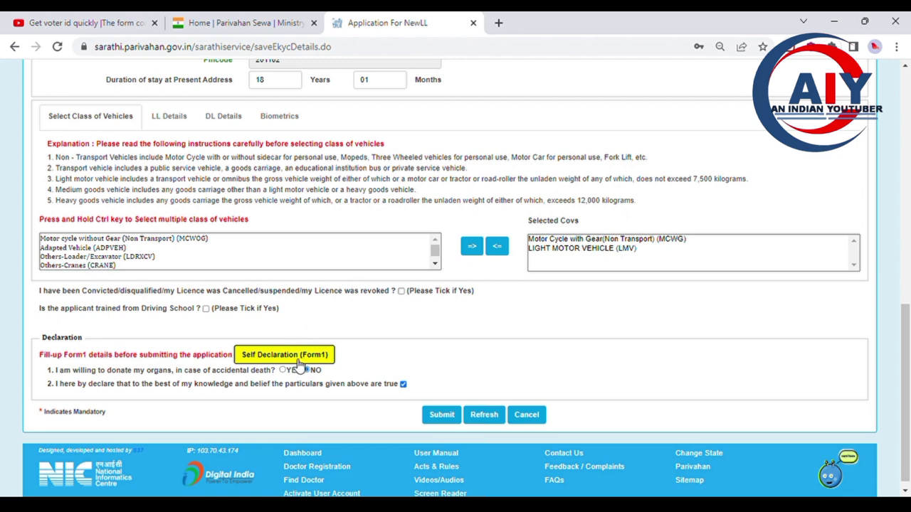
left_click(307, 370)
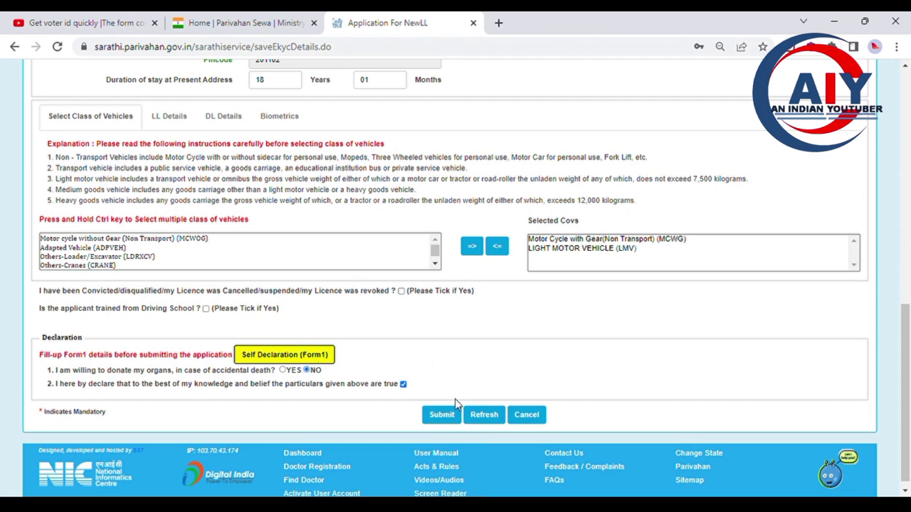